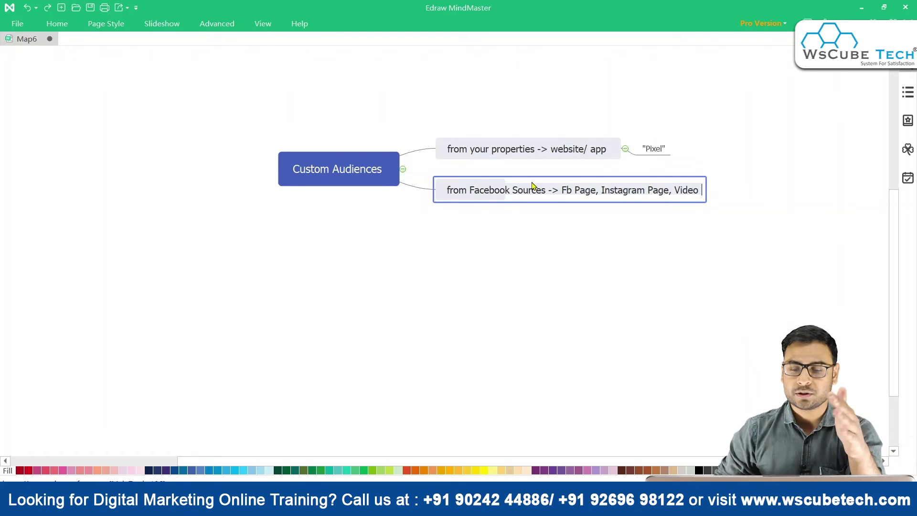
Drag the Custom Audiences map to a new position on the canvas
left_click_drag(318, 179, 304, 148)
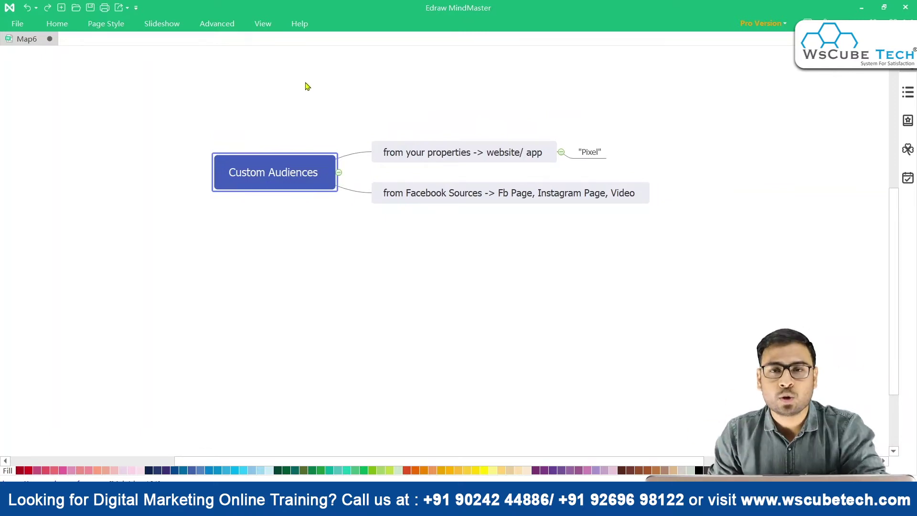
left_click_drag(338, 176, 349, 143)
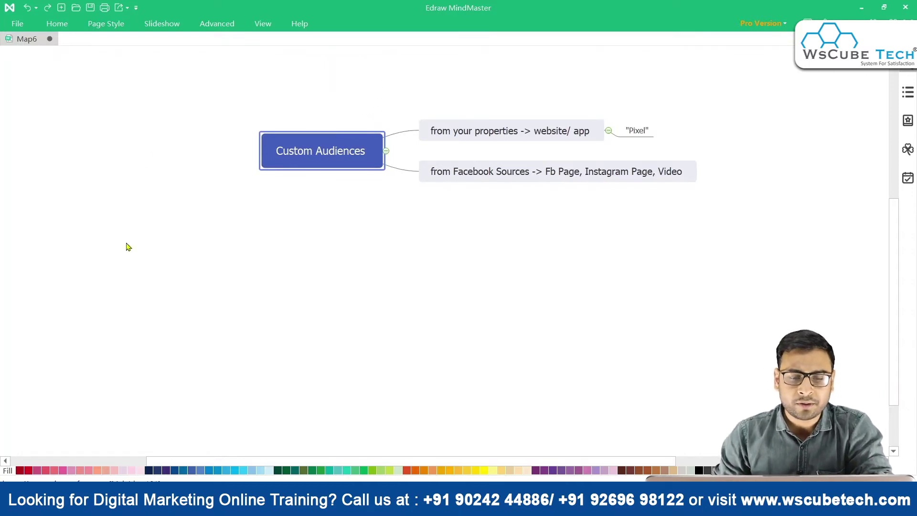
left_click_drag(314, 143, 332, 172)
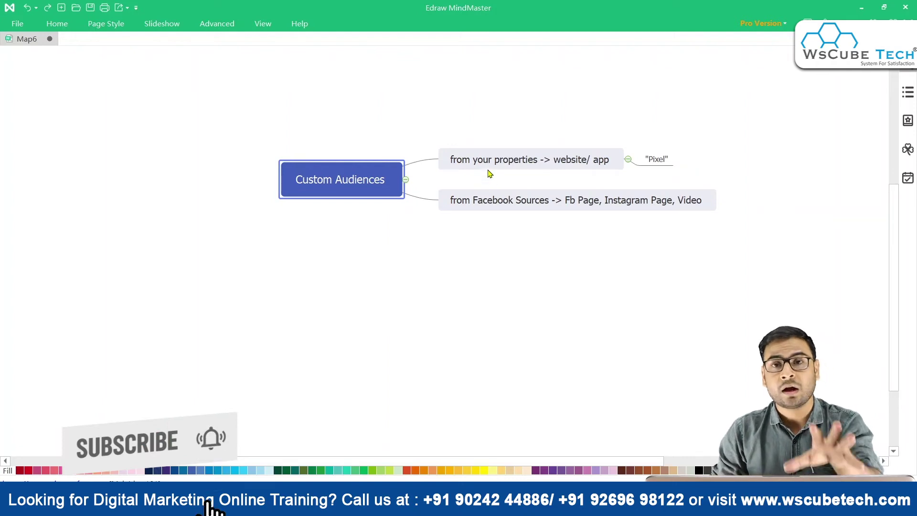
left_click(364, 201)
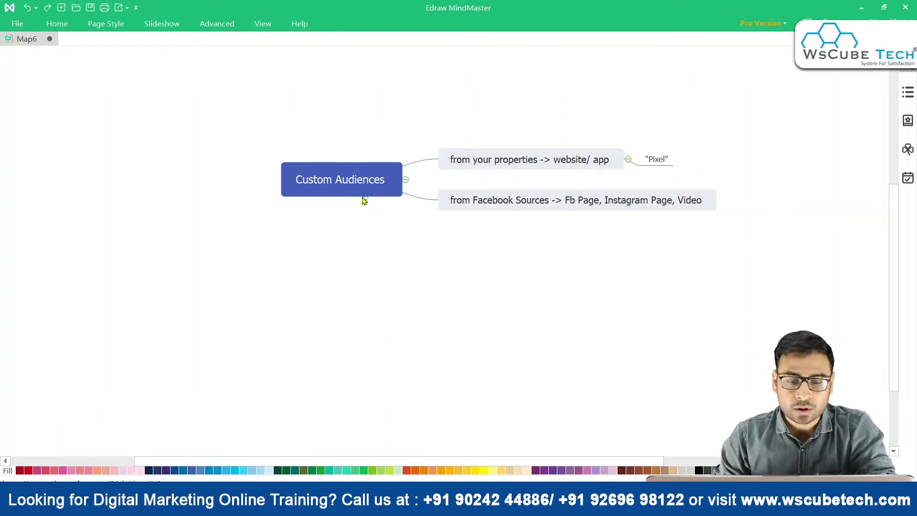
left_click_drag(364, 201, 312, 189)
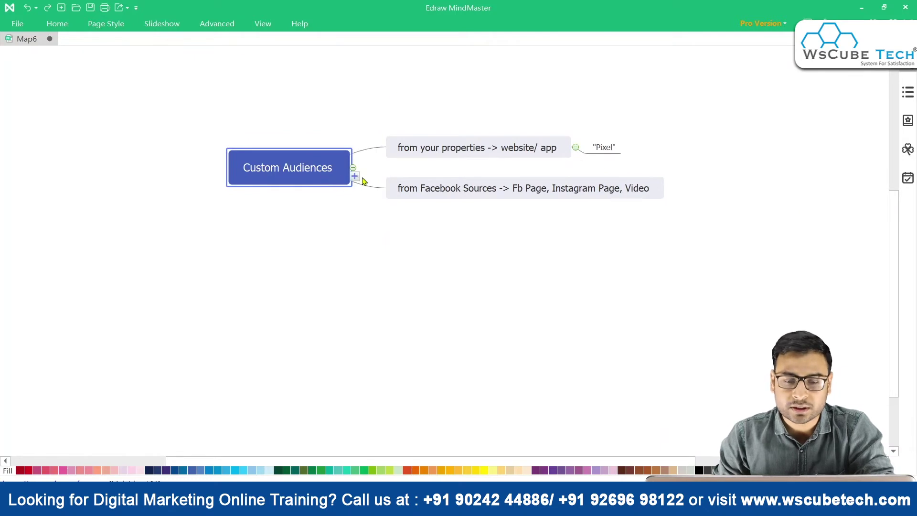
Add a 'Customer List' main topic under Custom Audiences and shift the map right
left_click(355, 177)
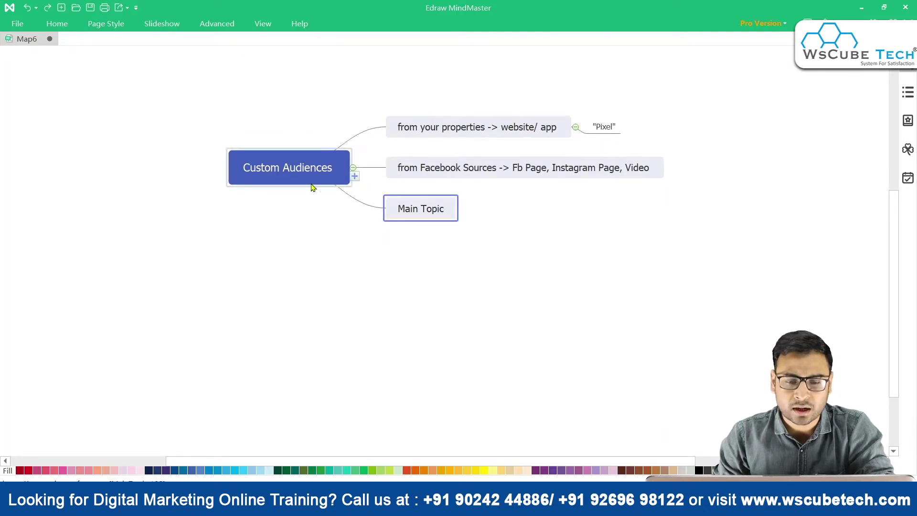
left_click(406, 219)
type("Customer")
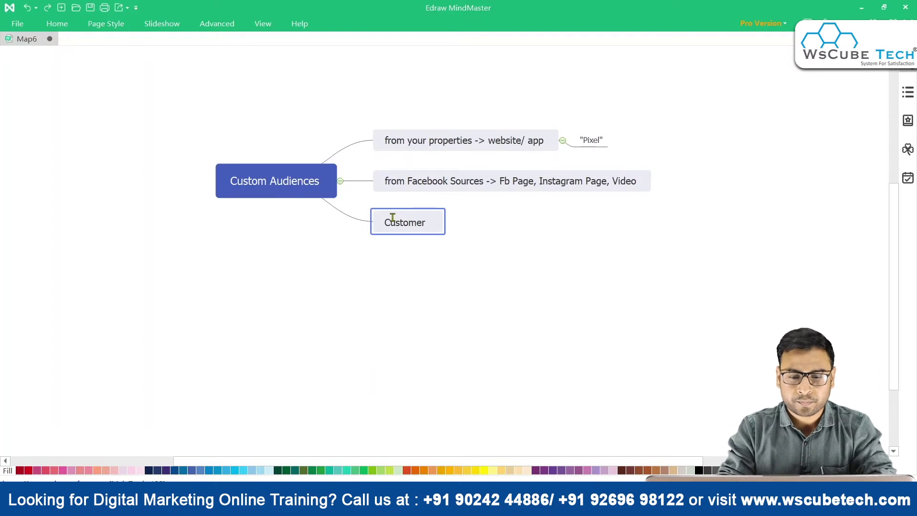
type(" List")
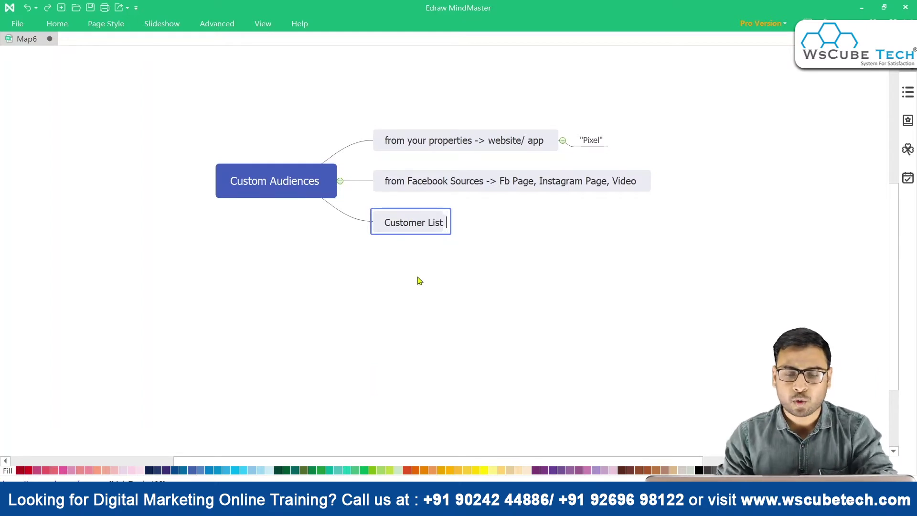
key("Return")
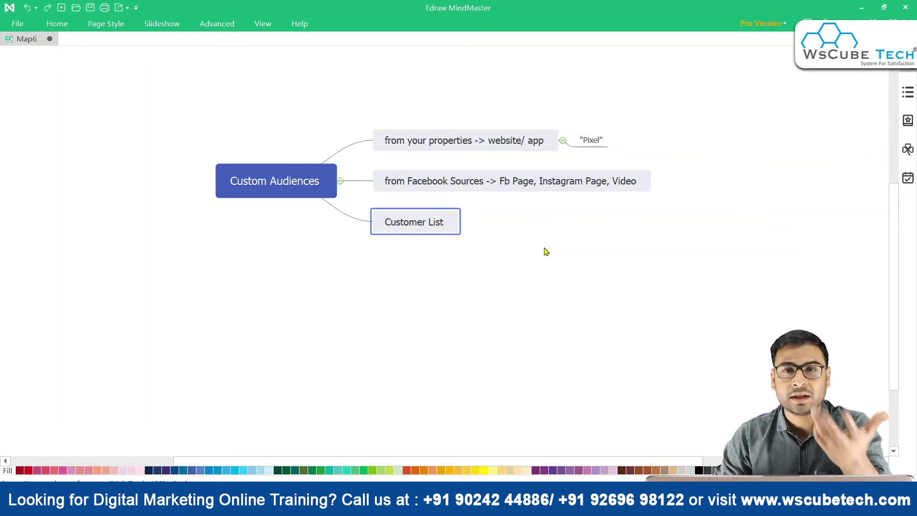
left_click(280, 189)
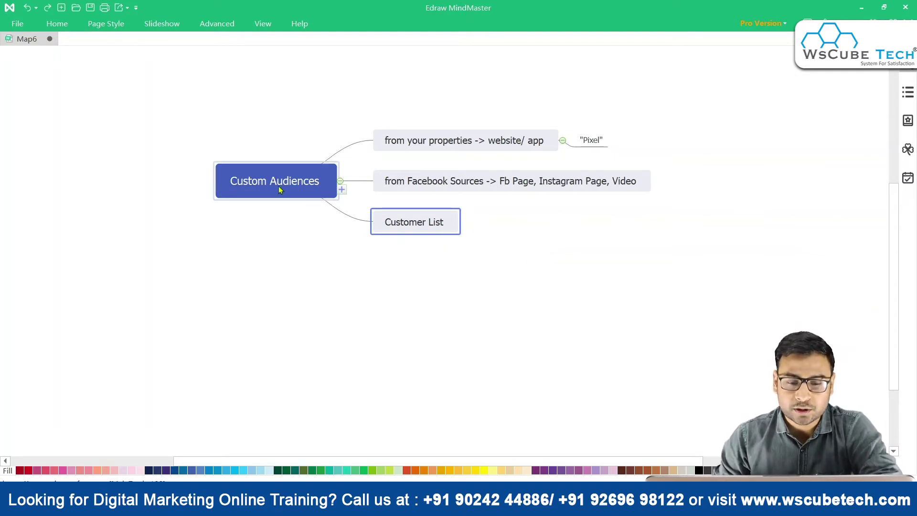
left_click_drag(280, 188, 299, 195)
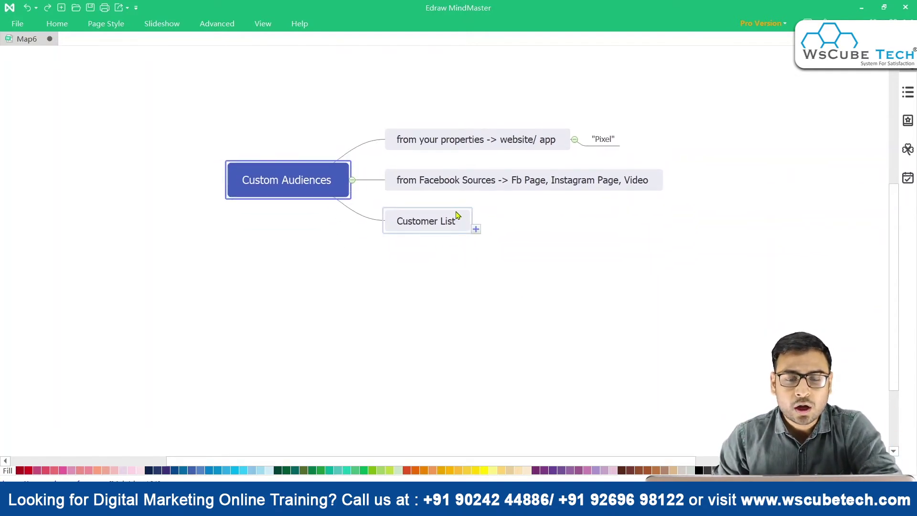
left_click_drag(353, 187, 366, 198)
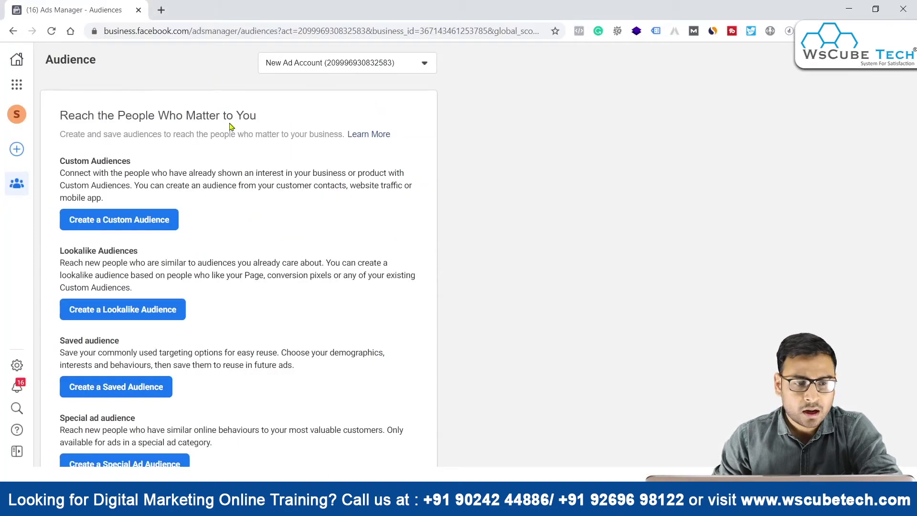
Open Ads Manager Audiences, start Create a Custom Audience, then return to MindMaster
left_click(16, 84)
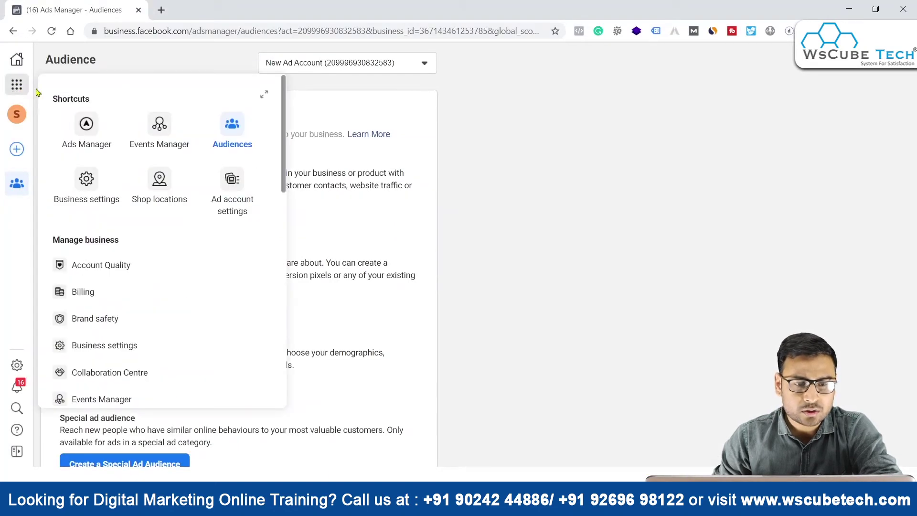
left_click(247, 128)
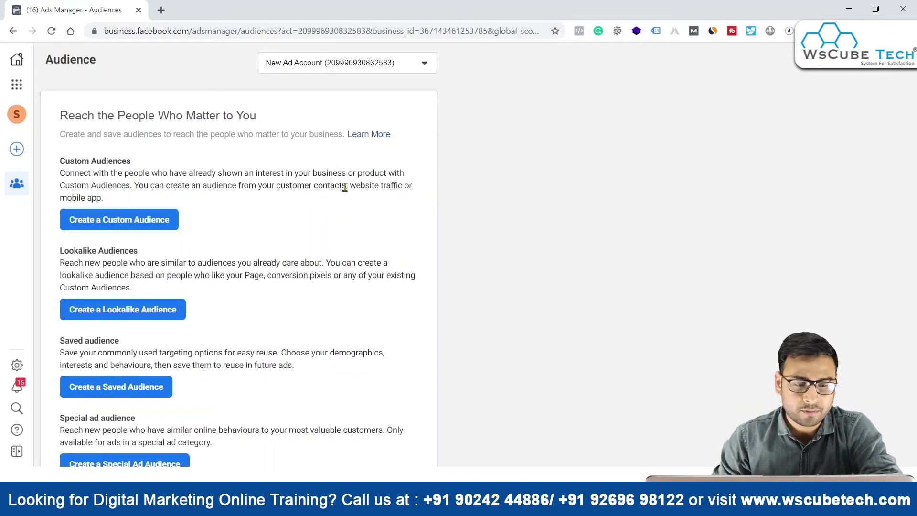
left_click_drag(69, 164, 159, 167)
left_click(172, 169)
left_click_drag(74, 252, 167, 253)
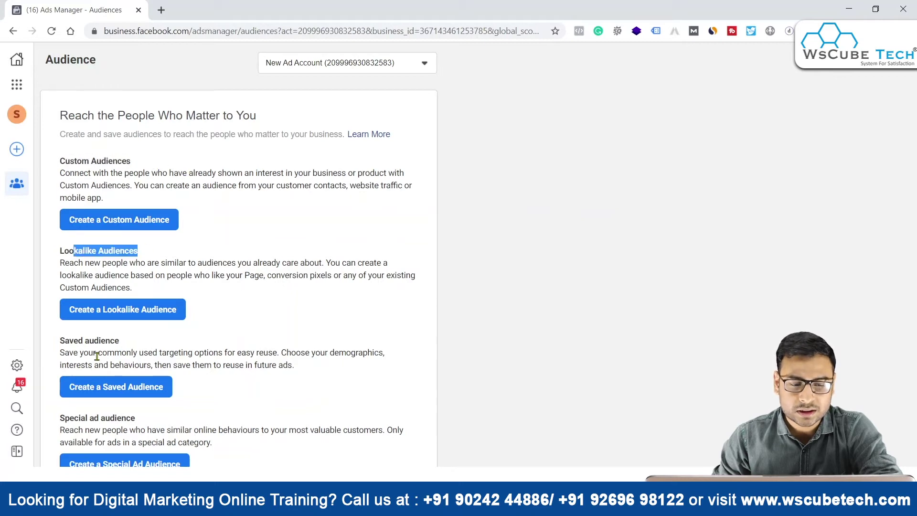
left_click_drag(97, 356, 133, 355)
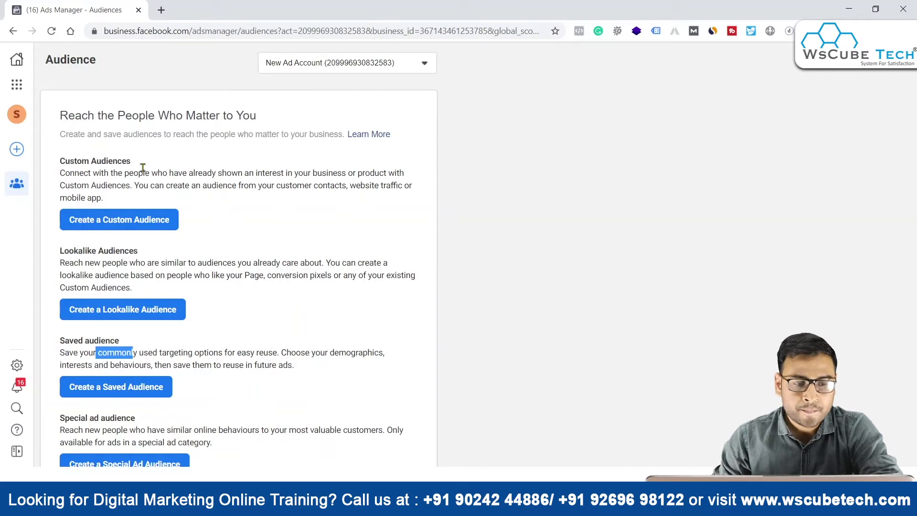
left_click(99, 223)
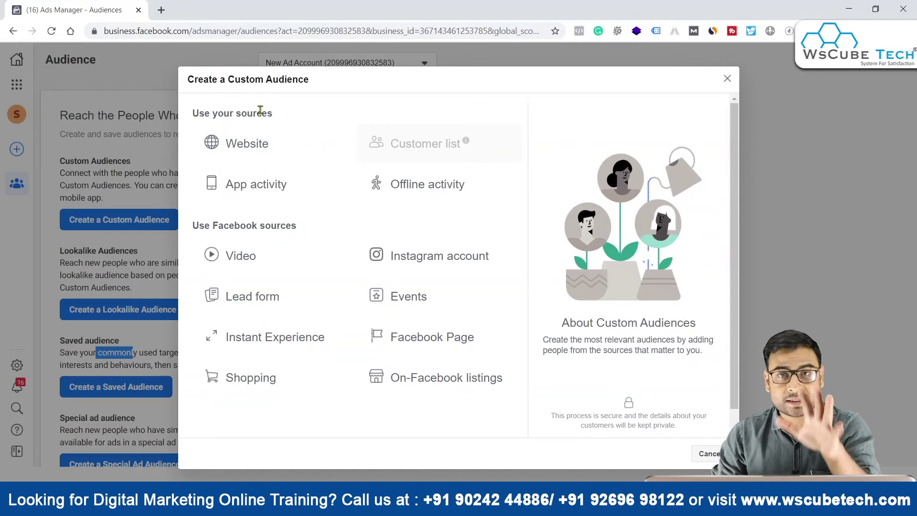
key("alt+Tab")
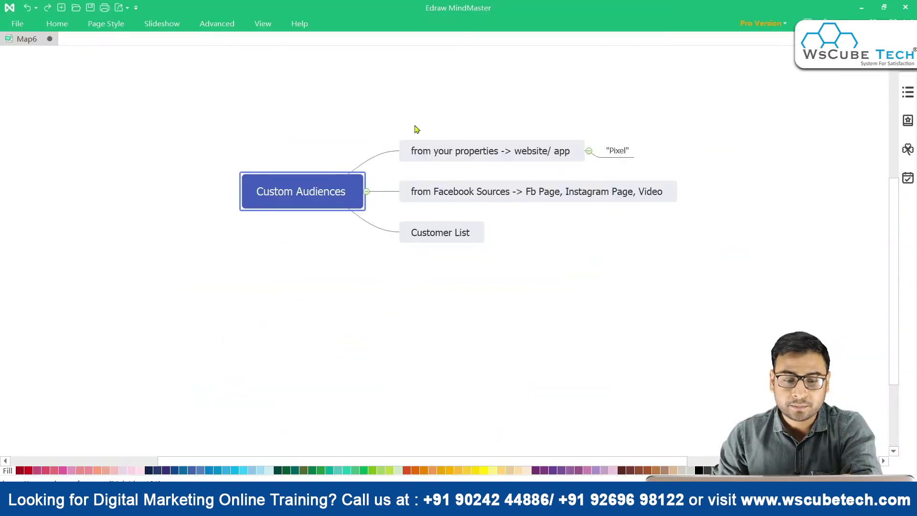
Select the 'from your properties' topic, then go back to the browser's audience dialog
left_click(374, 161)
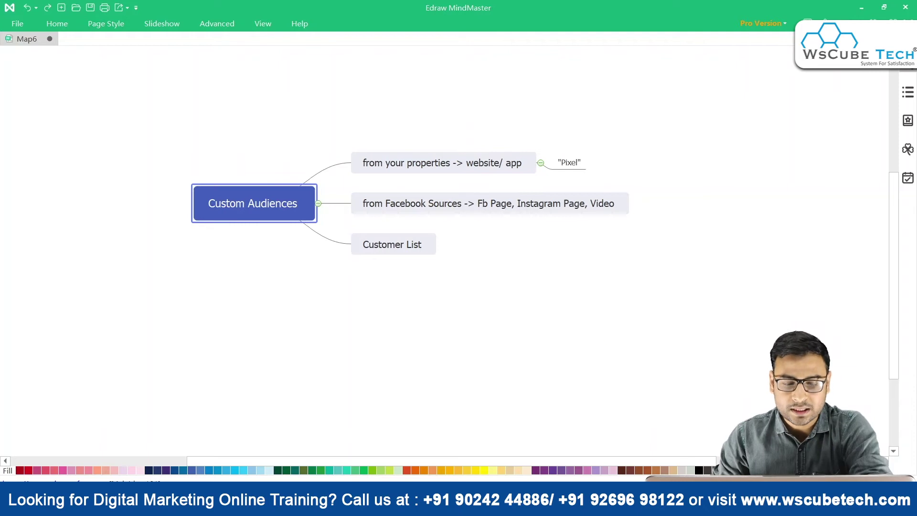
key("alt+Tab")
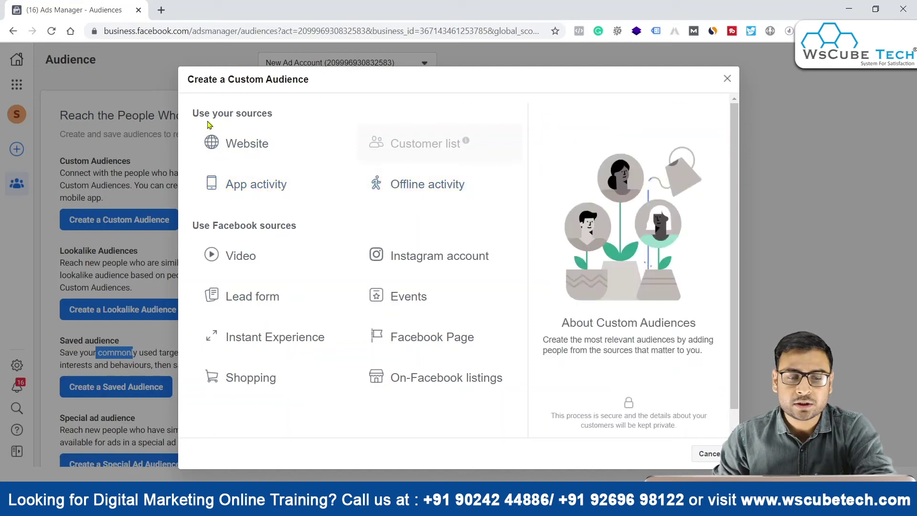
Choose Website under Use your sources as the custom audience source
left_click_drag(194, 113, 260, 111)
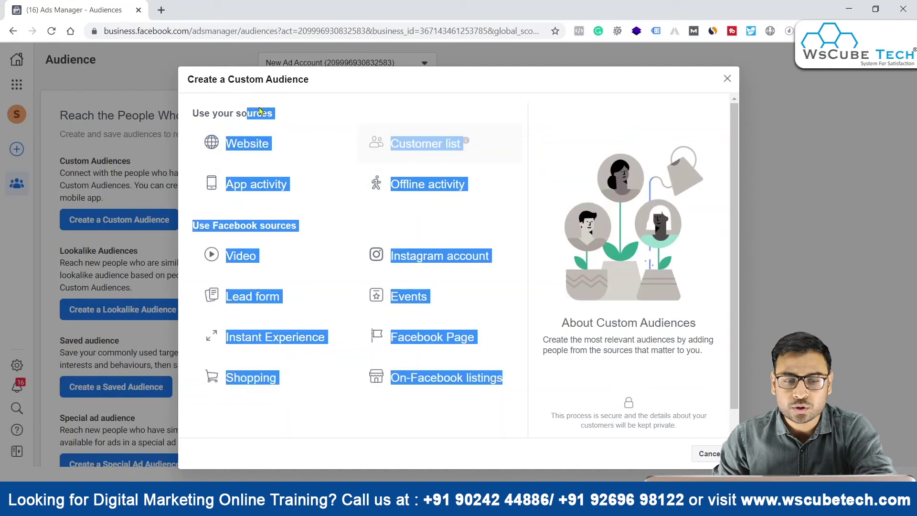
left_click(325, 88)
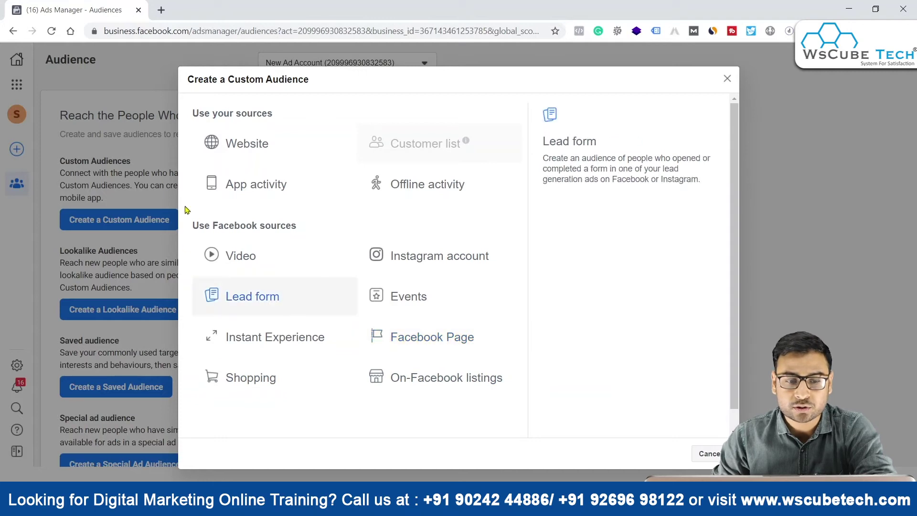
left_click(242, 154)
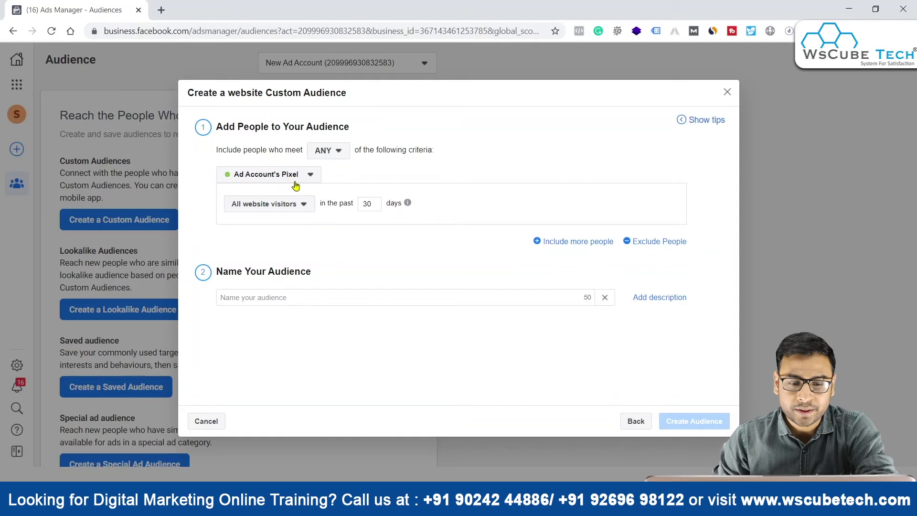
Review the All website visitors criteria without changing them, then go Back to the sources
left_click(280, 206)
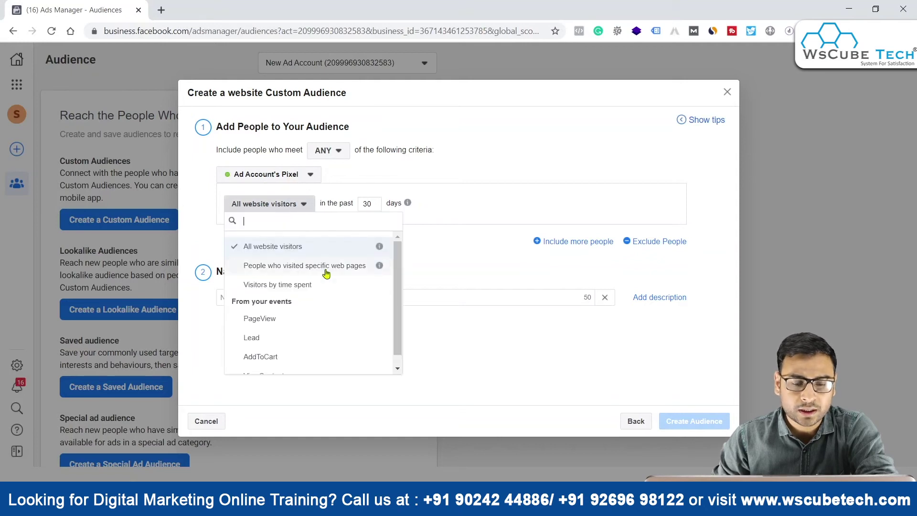
scroll(359, 260, "down", 1)
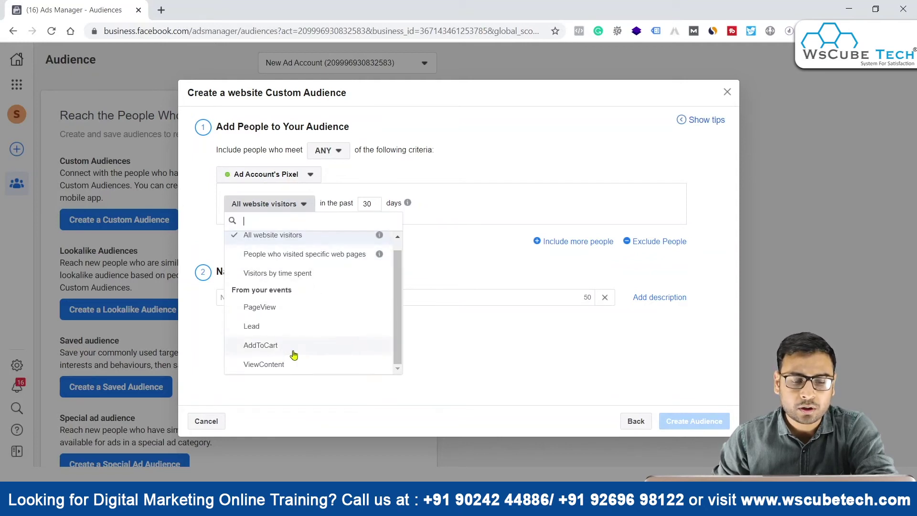
scroll(293, 352, "up", 1)
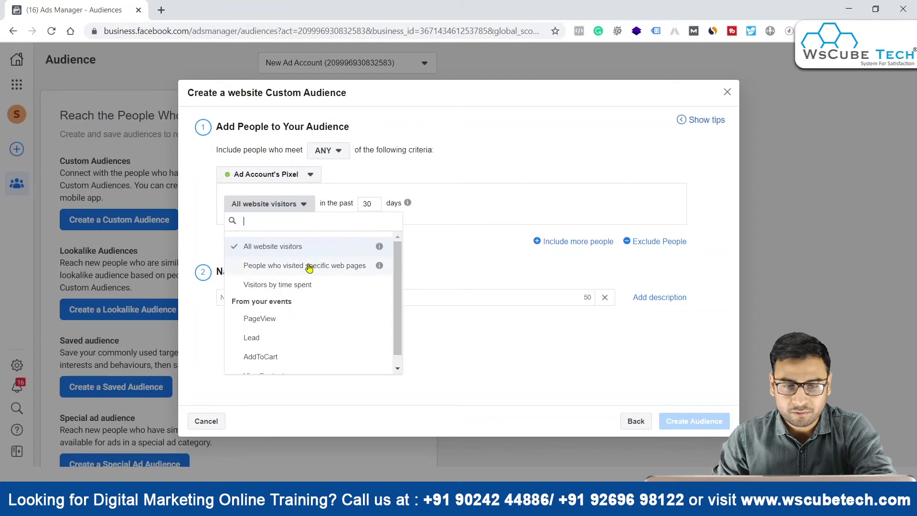
left_click(568, 204)
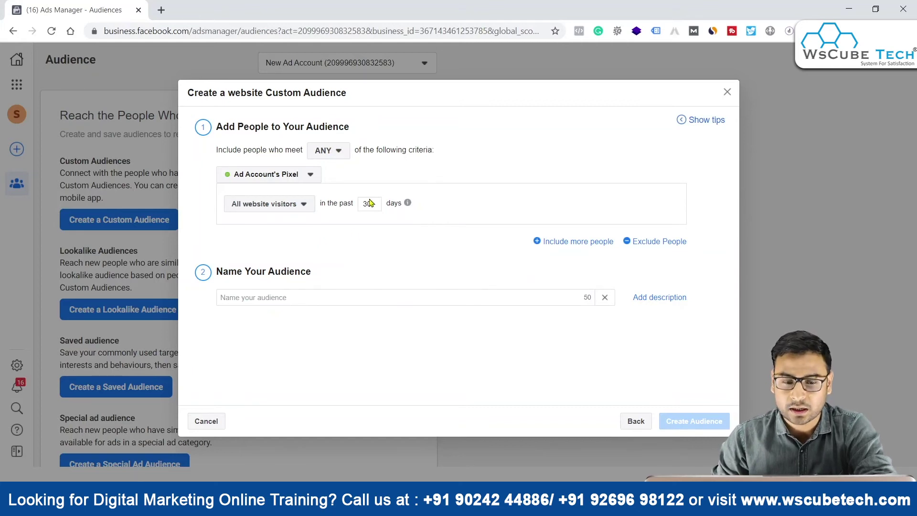
left_click_drag(208, 94, 408, 116)
left_click(409, 115)
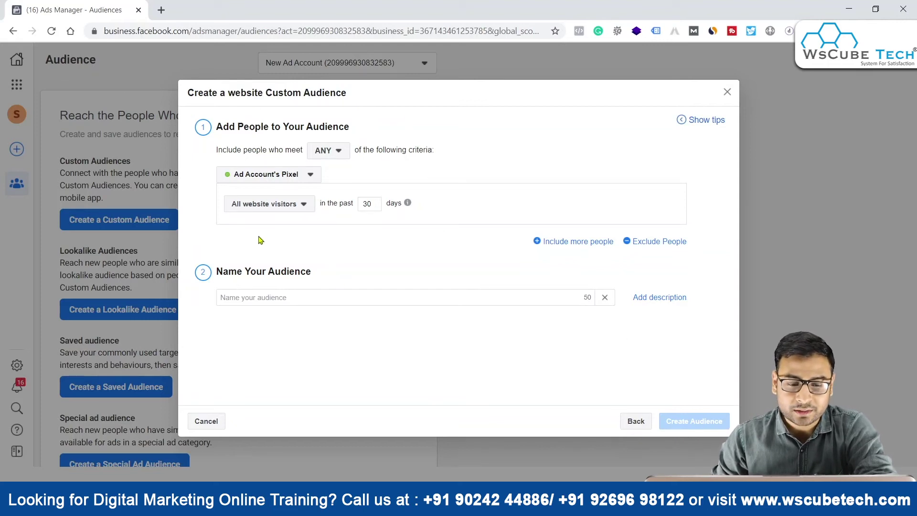
left_click(635, 422)
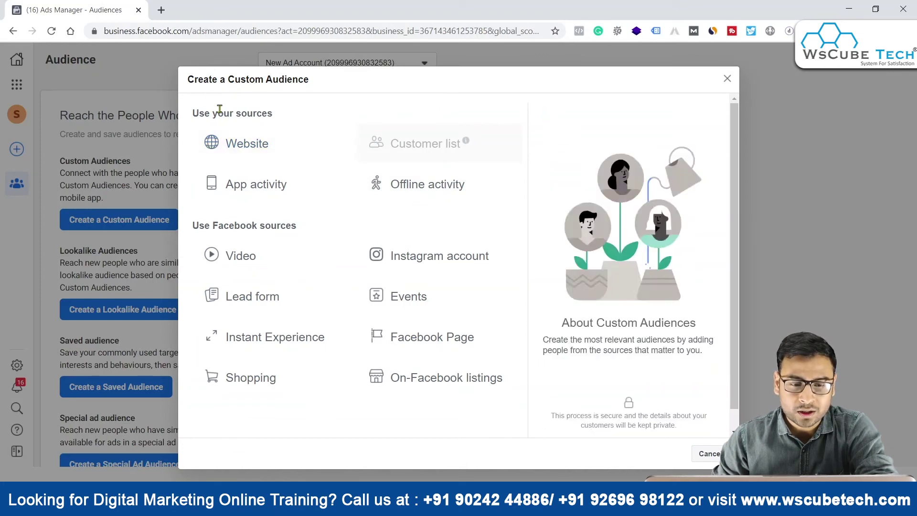
Choose Facebook Page under Use Facebook sources as the audience source
left_click_drag(217, 112, 327, 122)
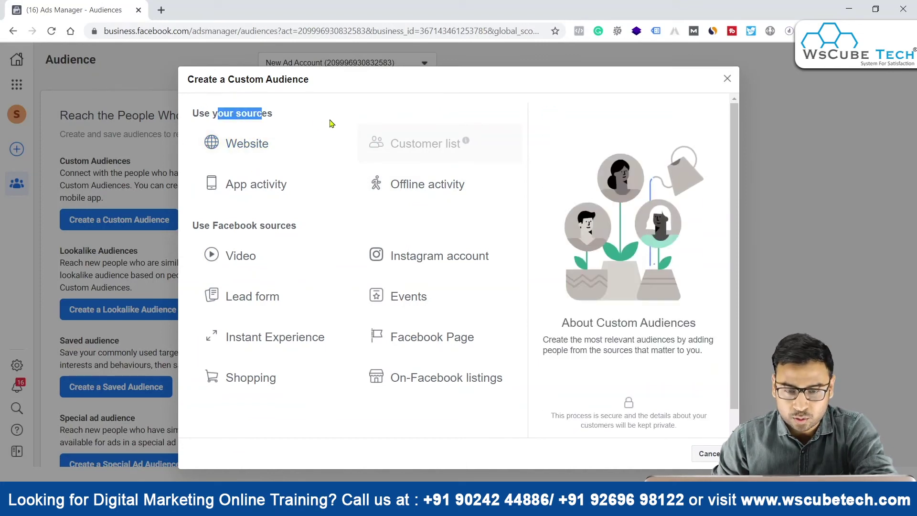
left_click(337, 121)
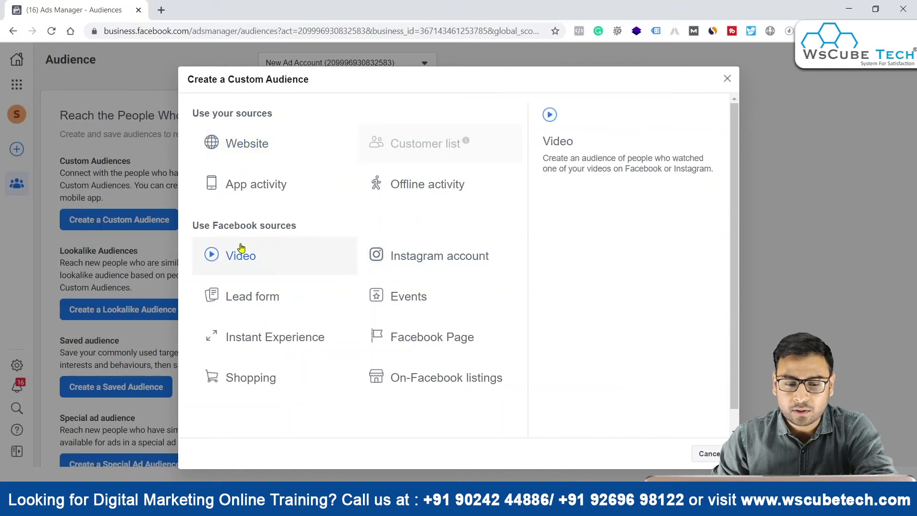
left_click_drag(233, 222, 301, 231)
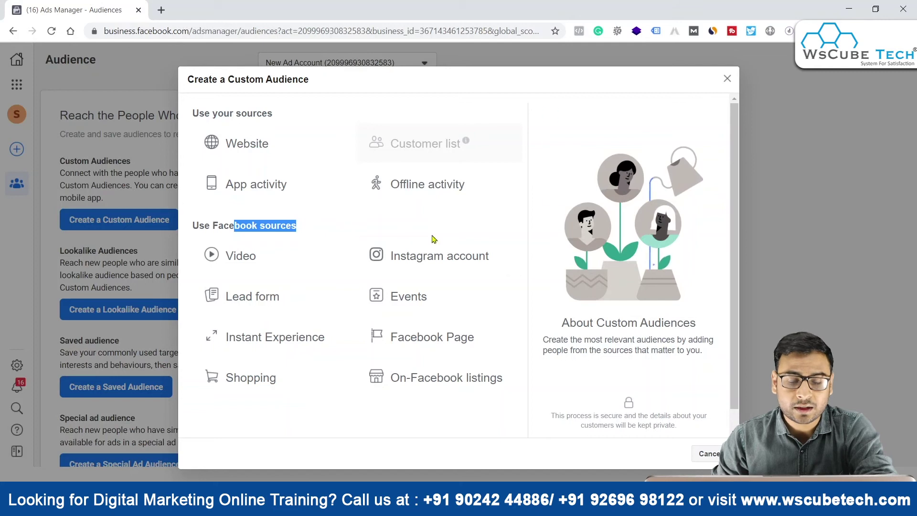
left_click(404, 338)
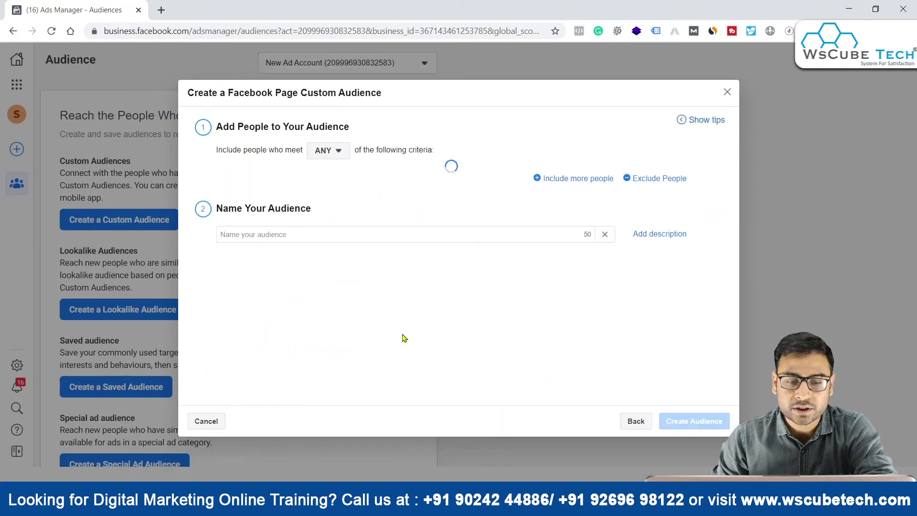
Switch the source to a different Page and review the engagement options, keeping everyone engaged
left_click(375, 175)
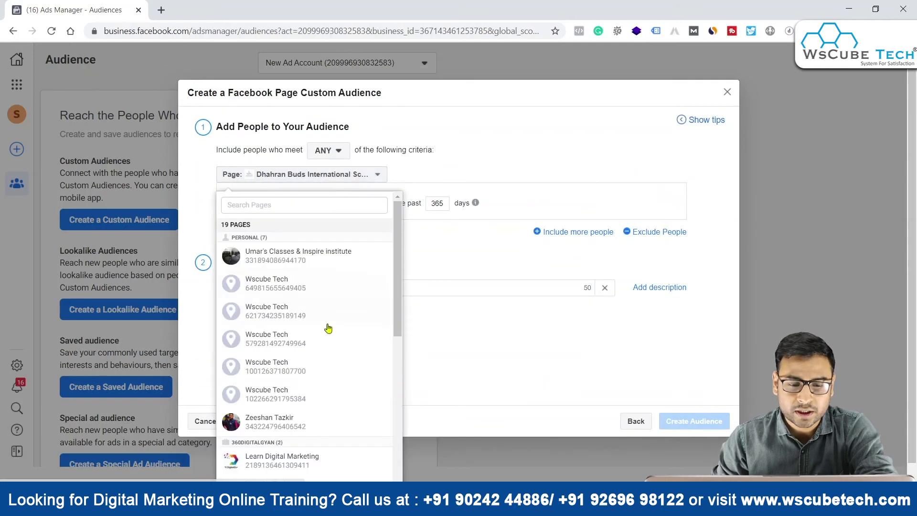
scroll(330, 329, "down", 10)
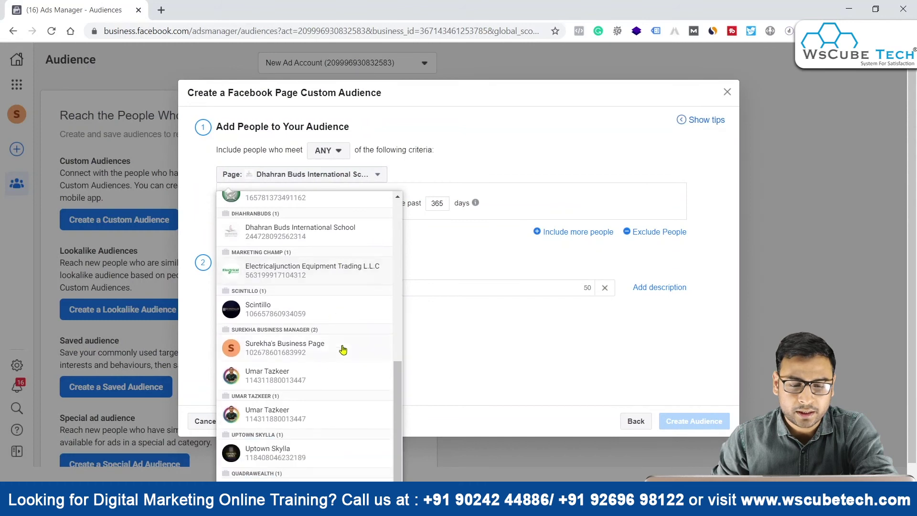
scroll(306, 335, "up", 10)
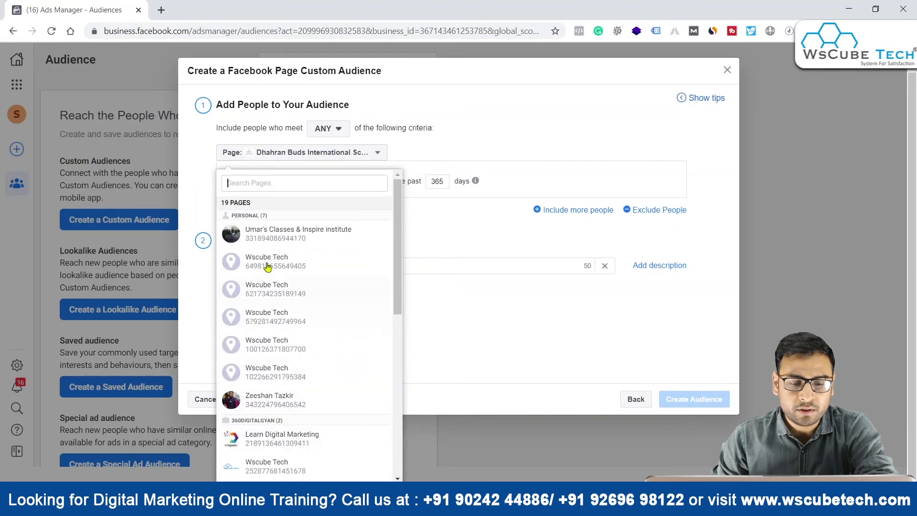
left_click(332, 236)
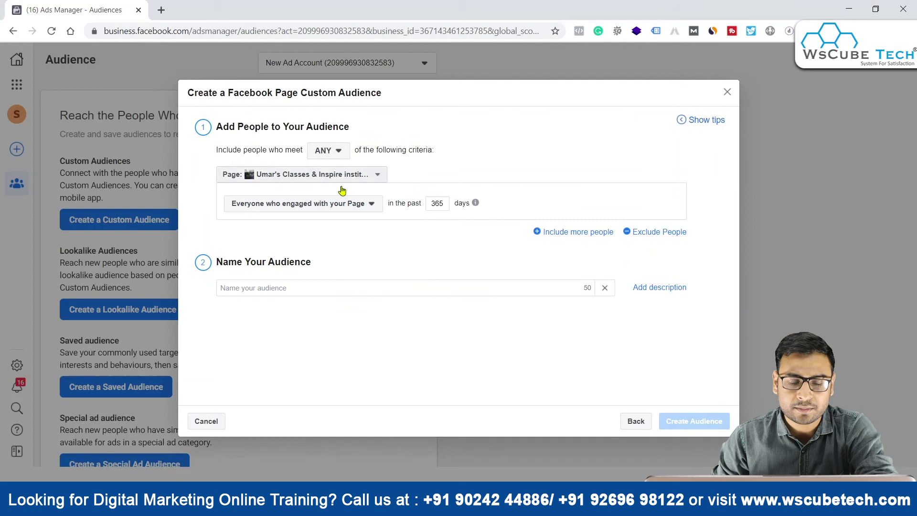
left_click(264, 210)
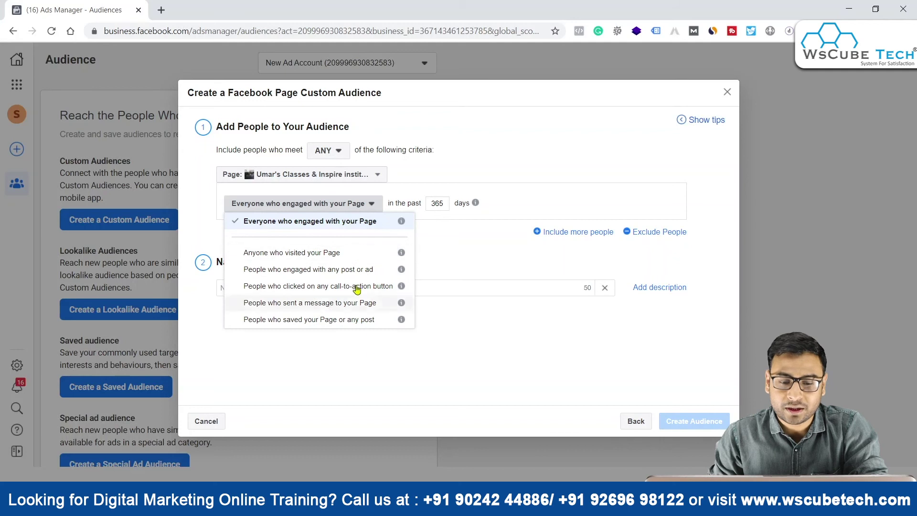
left_click(496, 358)
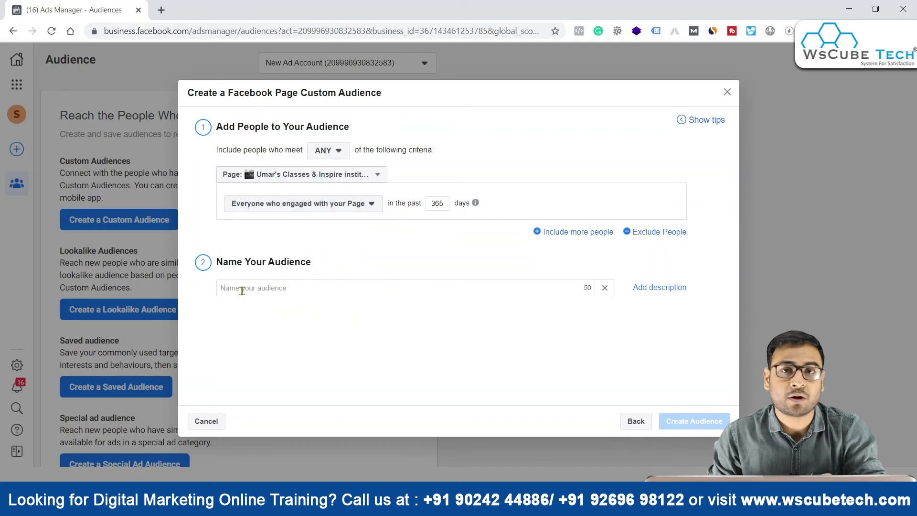